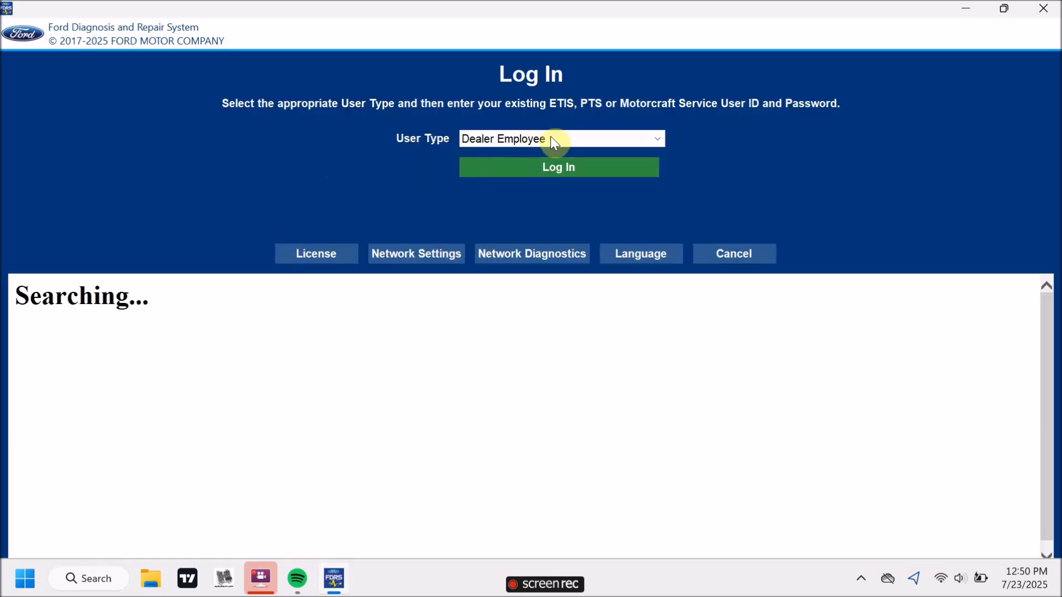
Log in with the Independent Operator/Non-Dealer user type for USA, entering the account password on the Ford sign-in page
left_click(549, 138)
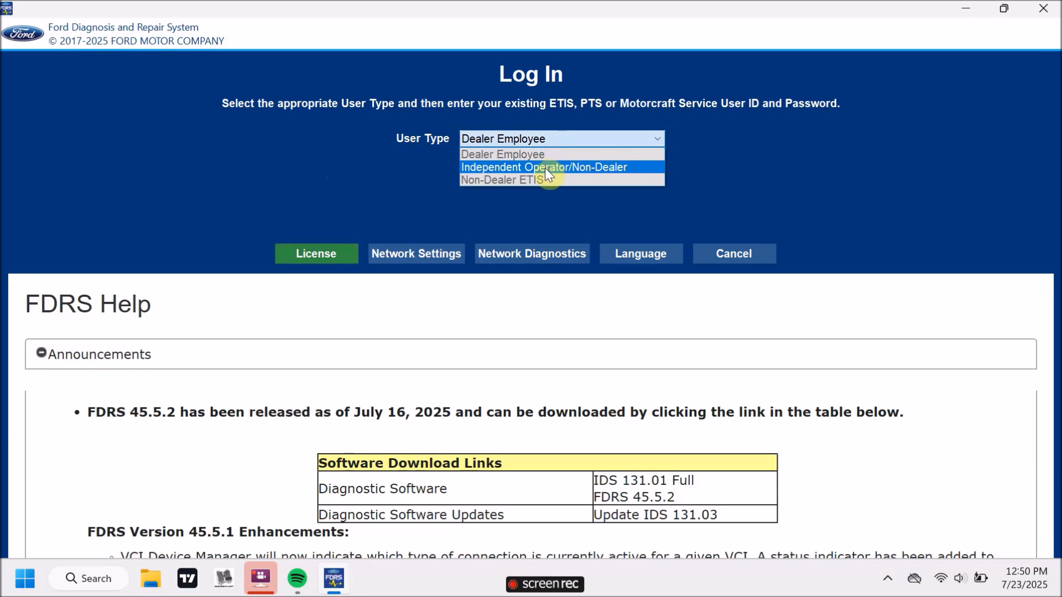
left_click(546, 167)
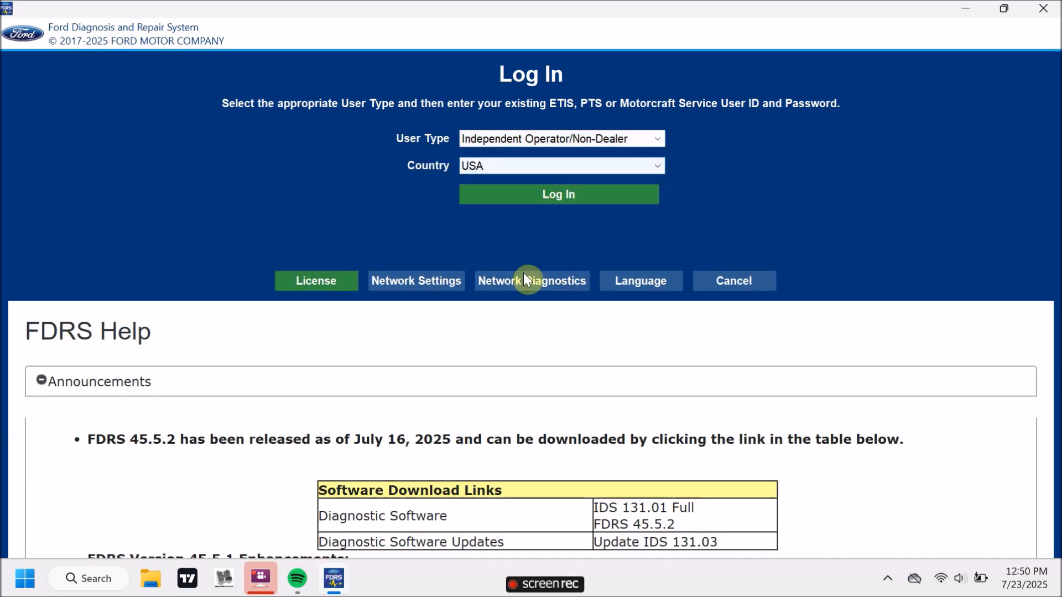
left_click(538, 199)
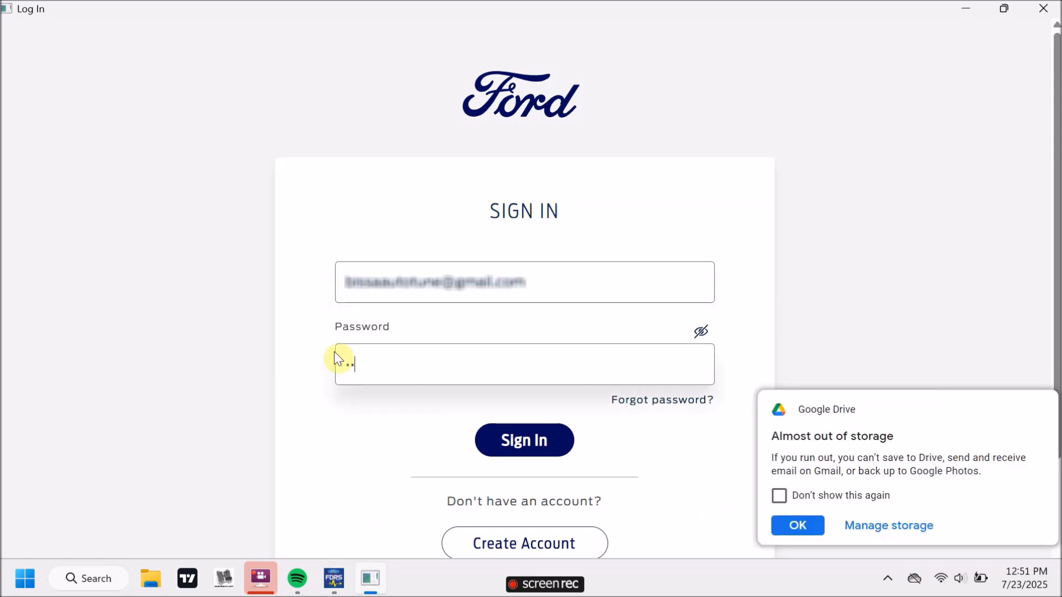
type("*********")
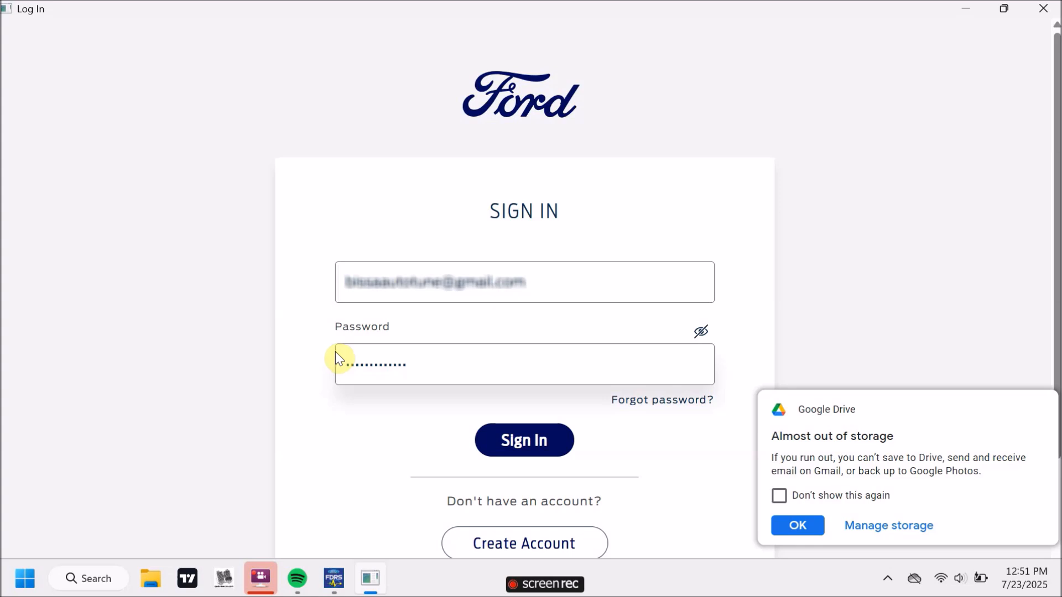
left_click(521, 437)
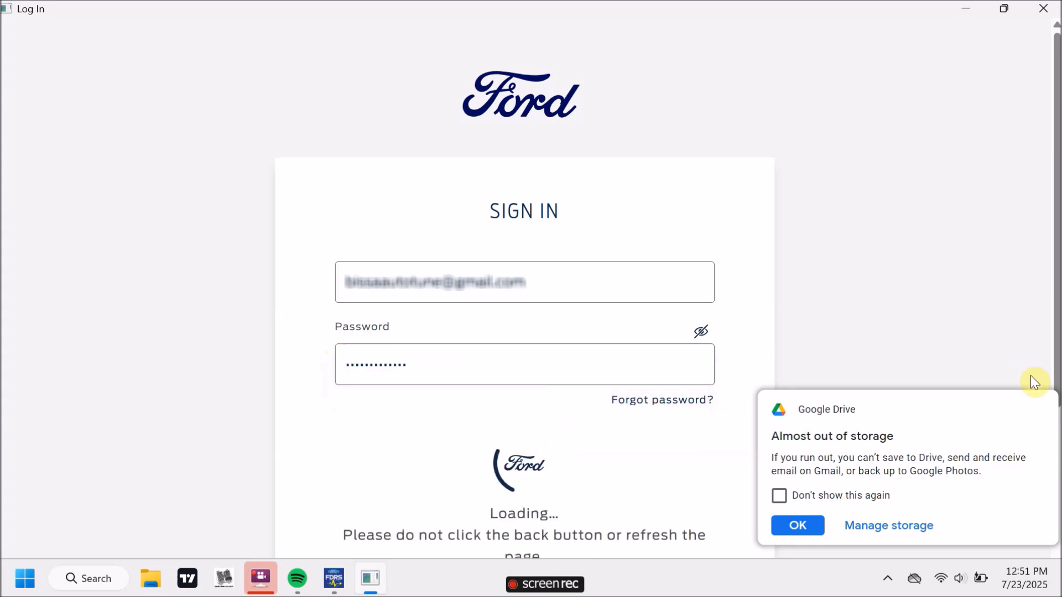
left_click(1034, 410)
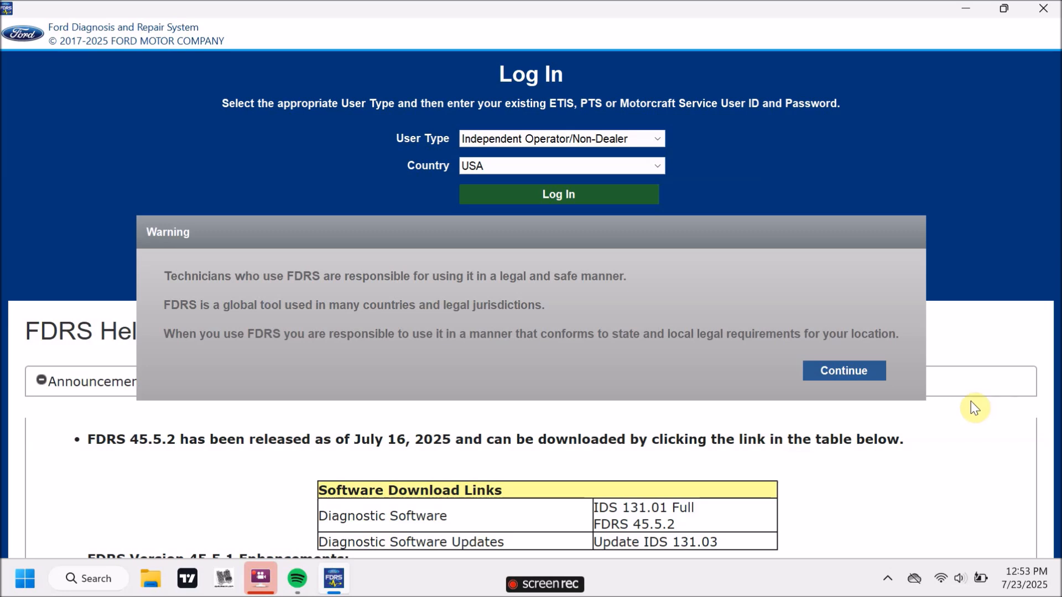
Accept the usage and VCI software warnings, and close the user settings and device manager without changing anything
left_click(839, 375)
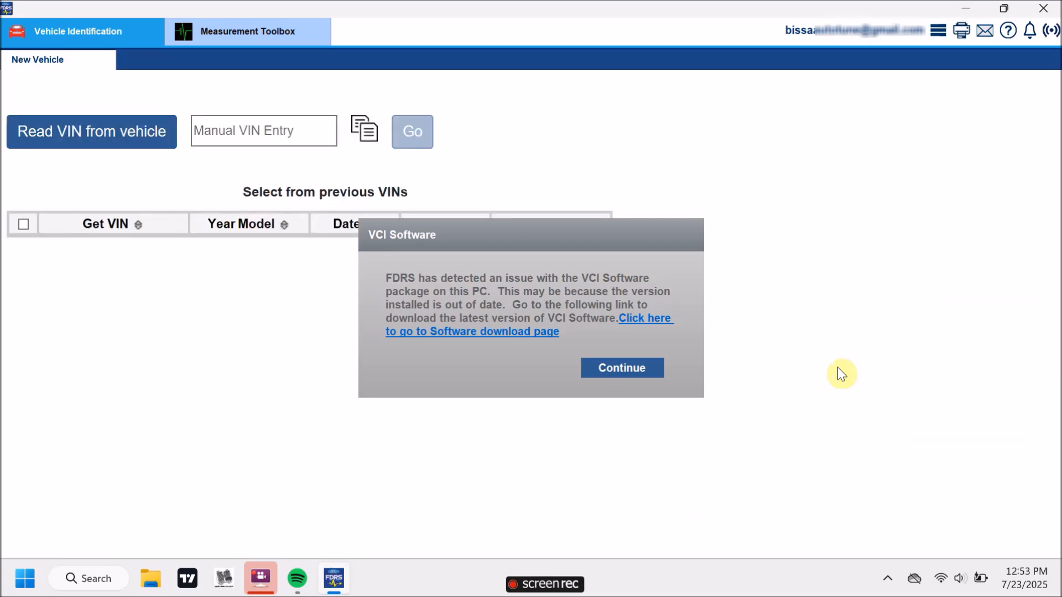
left_click(637, 375)
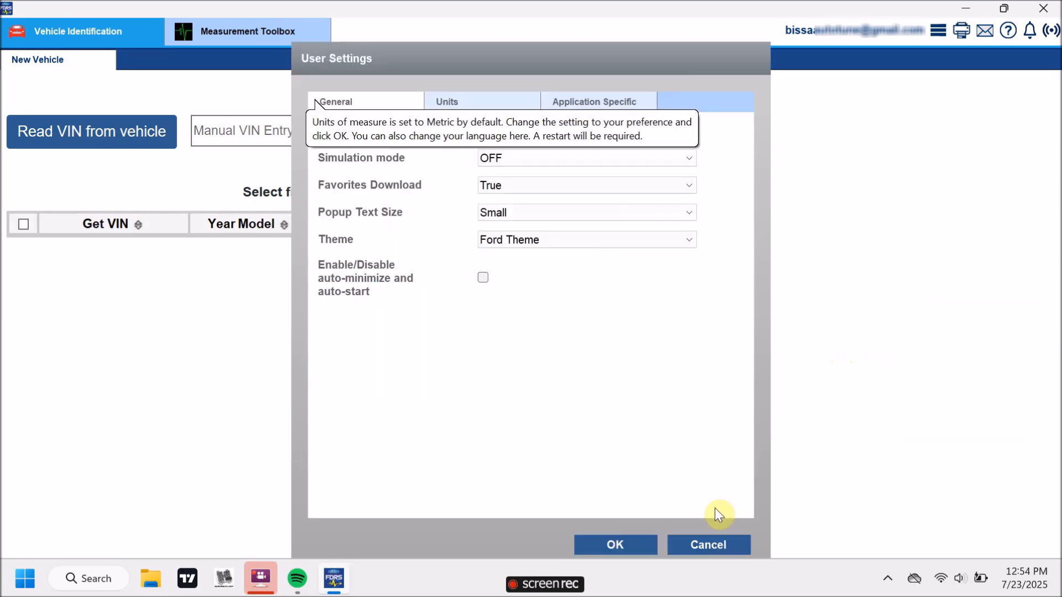
left_click(708, 547)
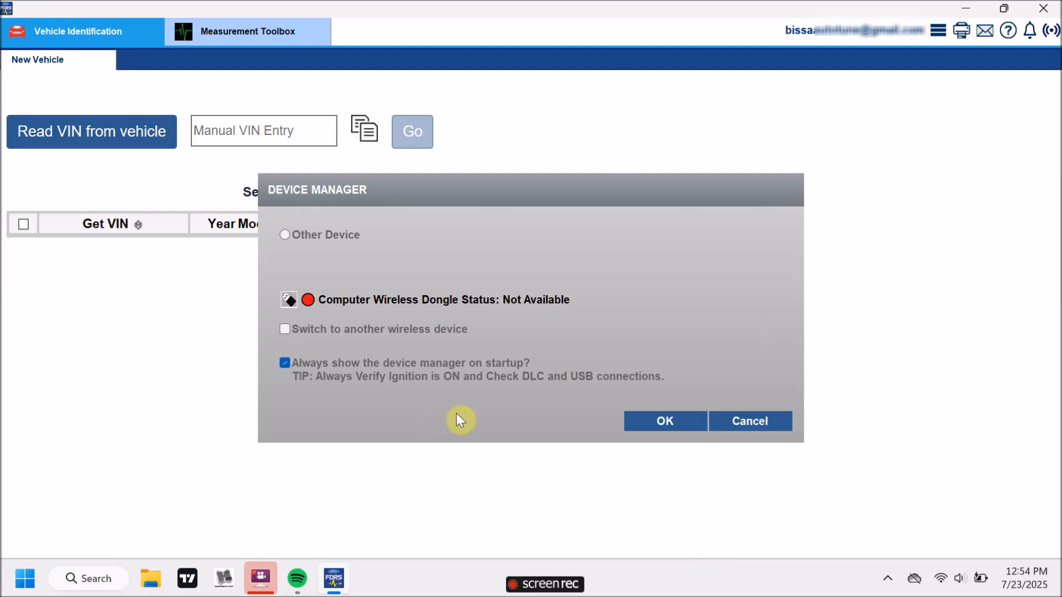
left_click(638, 422)
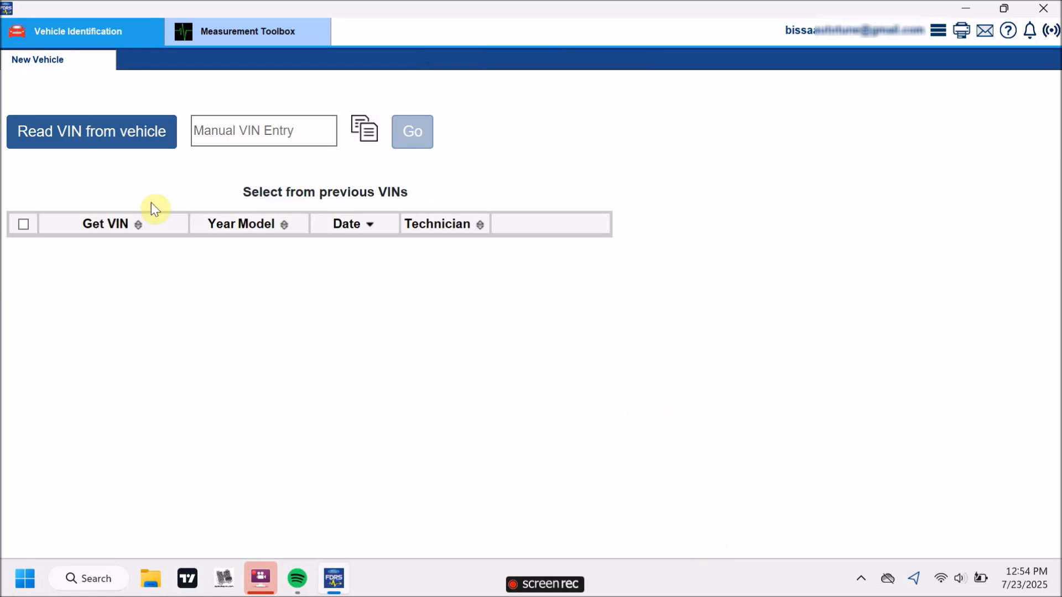
Try to read the VIN from the vehicle, and set Drew Technologies Inc. - CarDAQ-Plus 3 as the other device
left_click(95, 134)
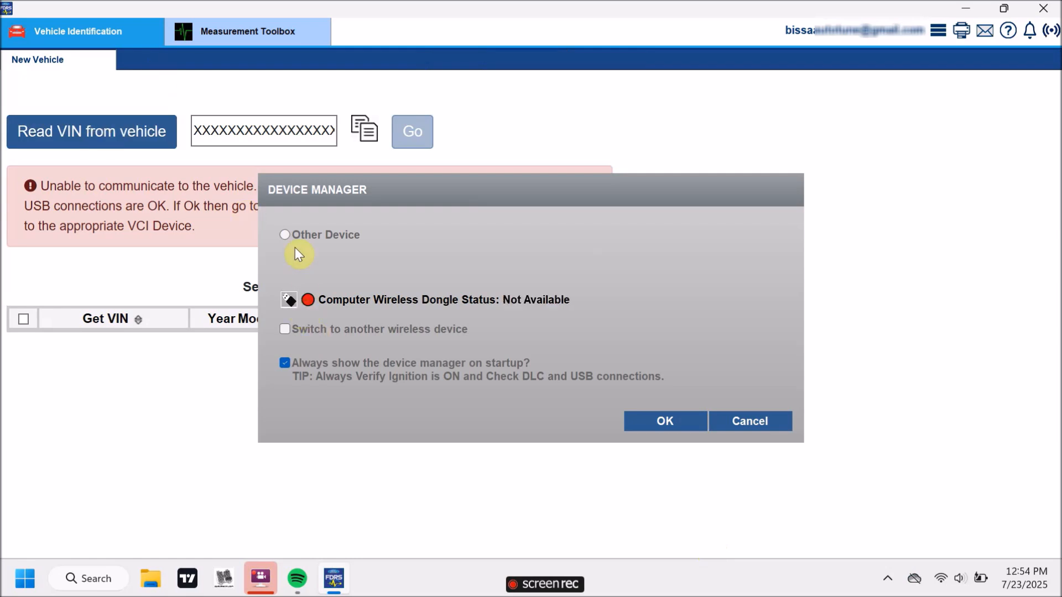
left_click(285, 234)
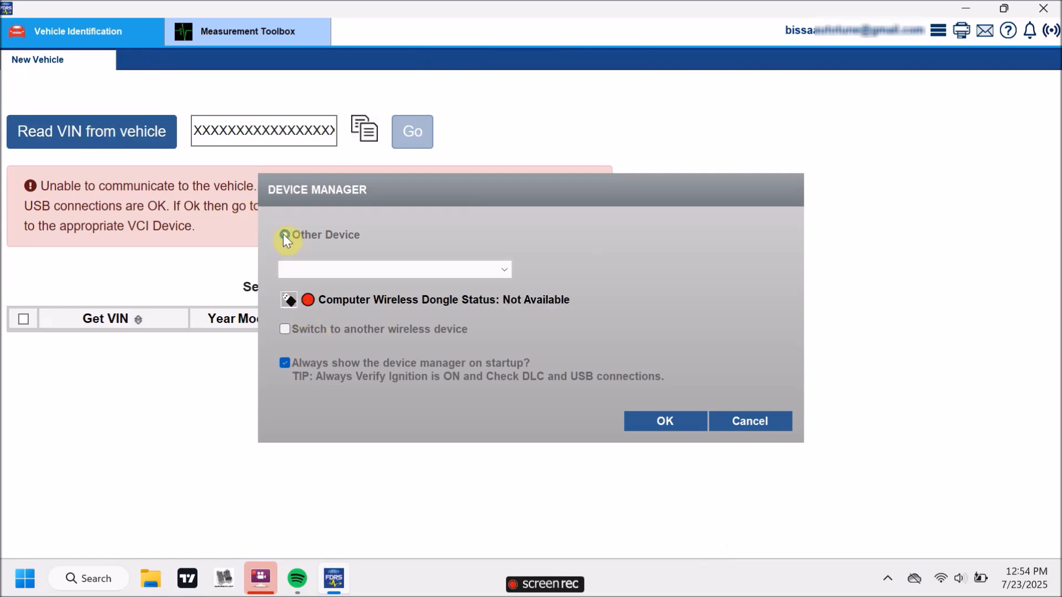
left_click(382, 271)
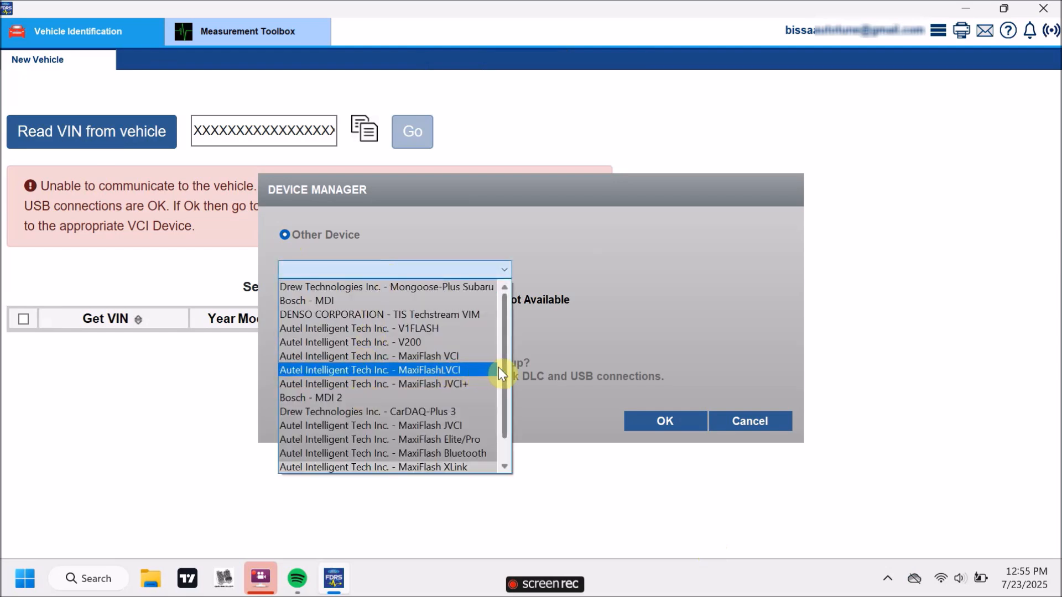
left_click(417, 411)
left_click(663, 422)
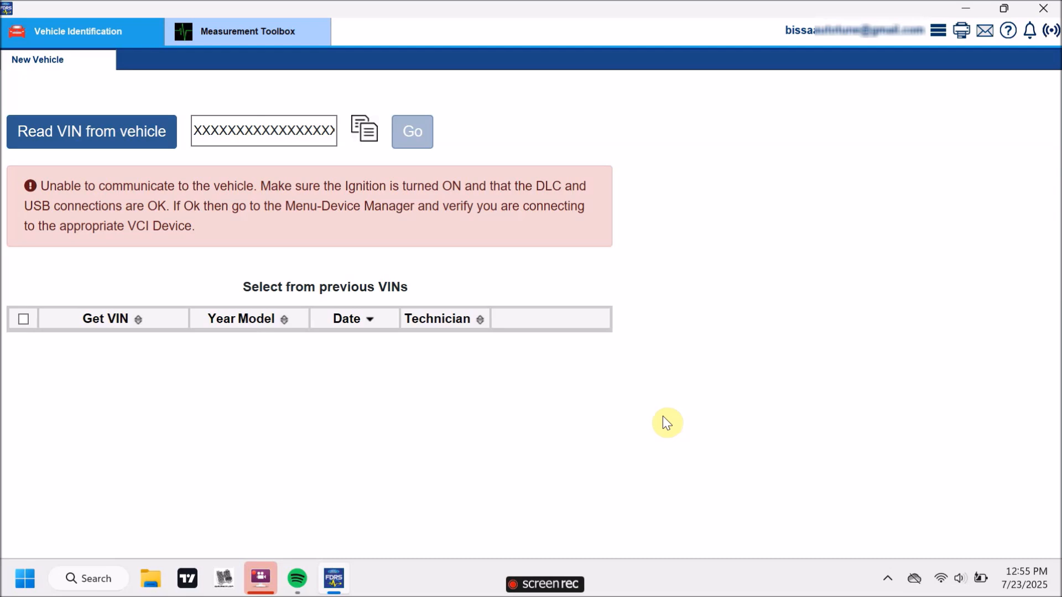
Read the VIN from the connected vehicle again and start the vehicle session with it
double_click(315, 134)
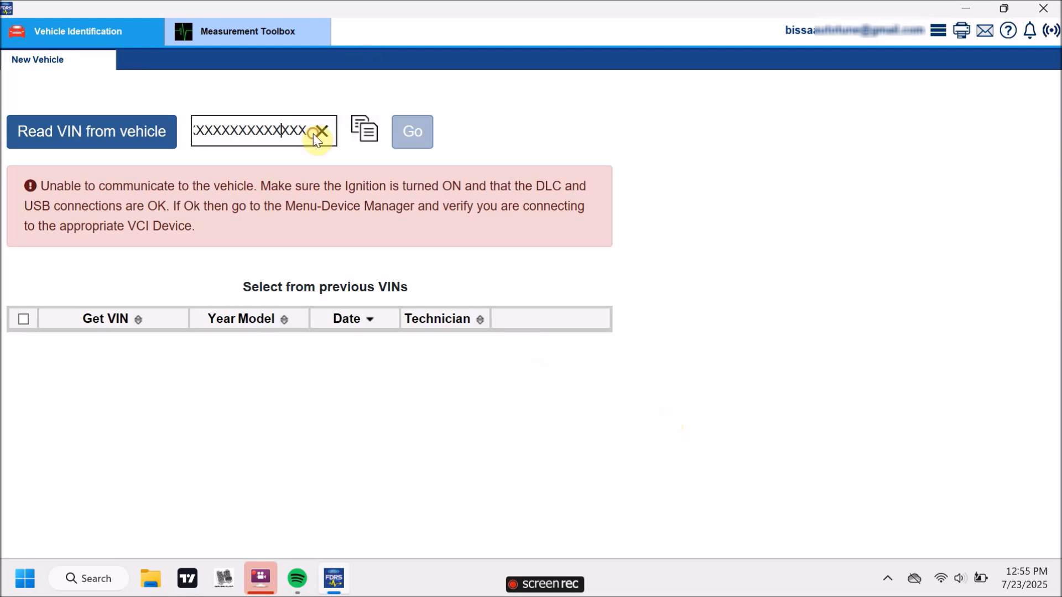
left_click(61, 135)
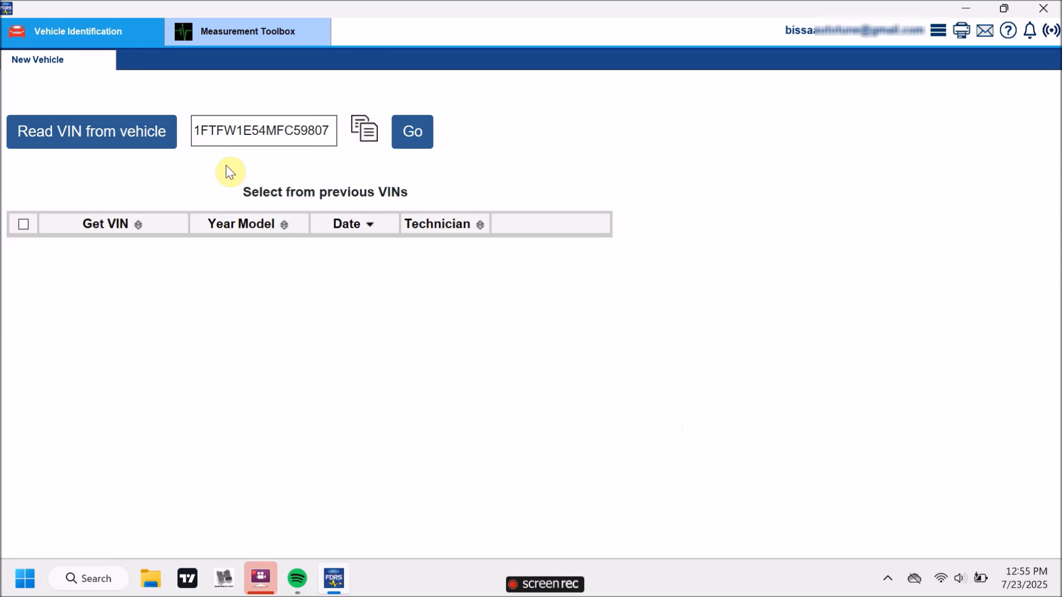
left_click(410, 137)
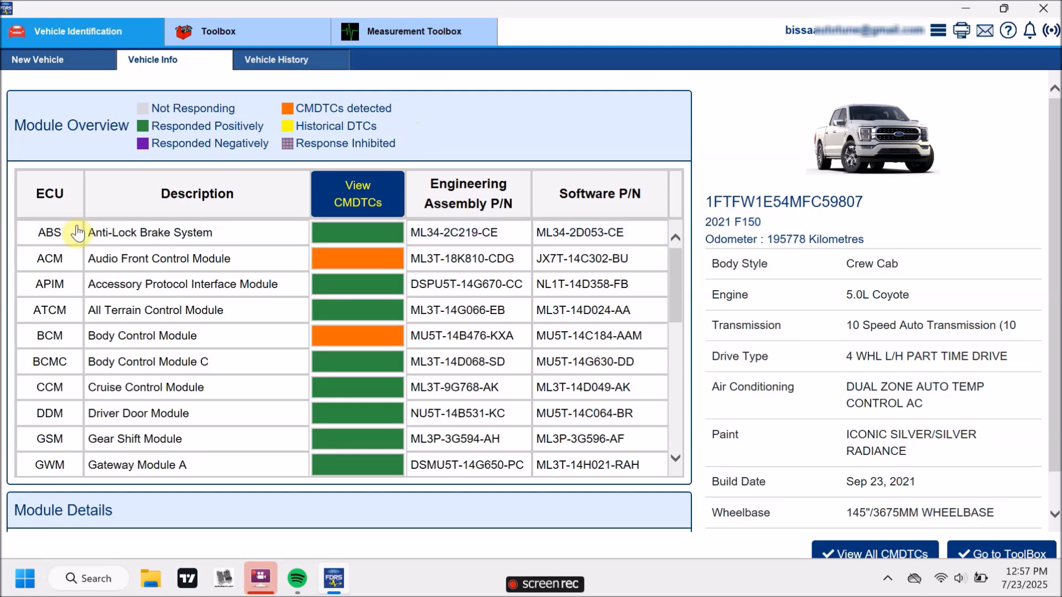
Examine the module overview for modules with trouble codes and show the details of the Powertrain Control Module
left_click_drag(673, 281, 682, 328)
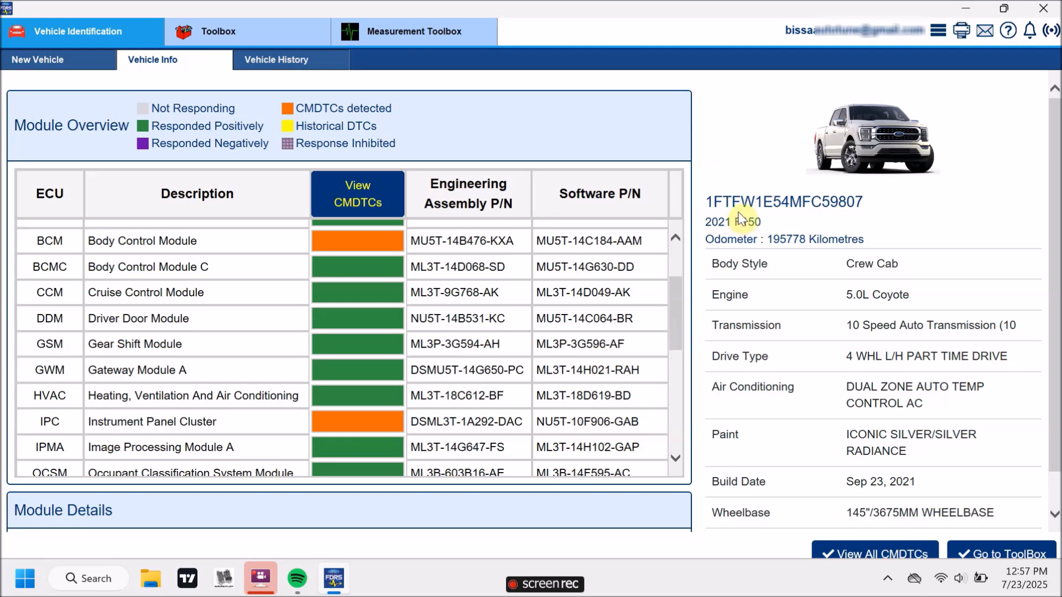
left_click_drag(677, 294, 673, 263)
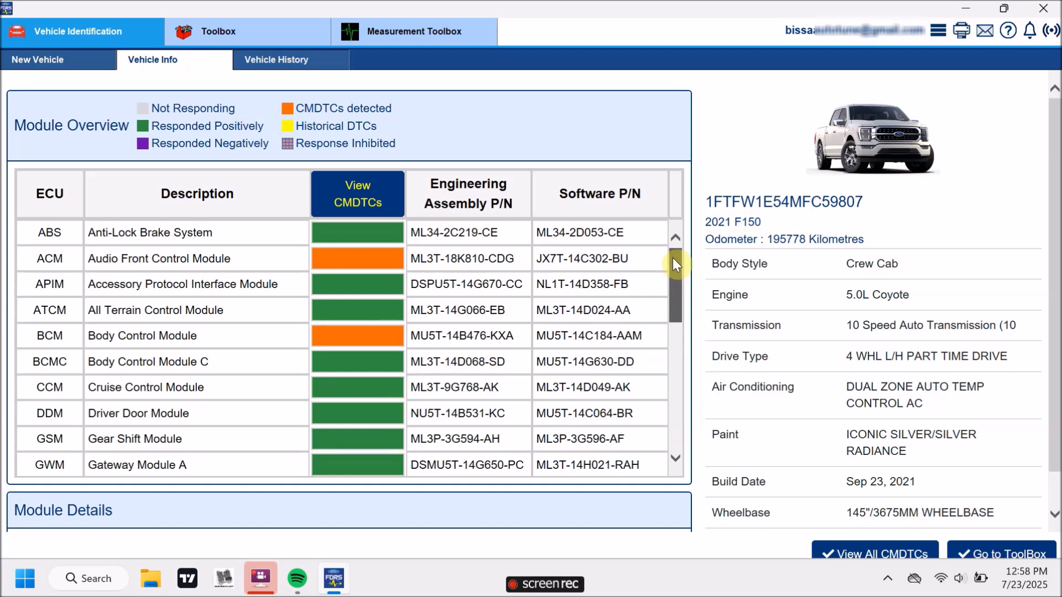
left_click_drag(672, 261, 689, 354)
left_click(196, 339)
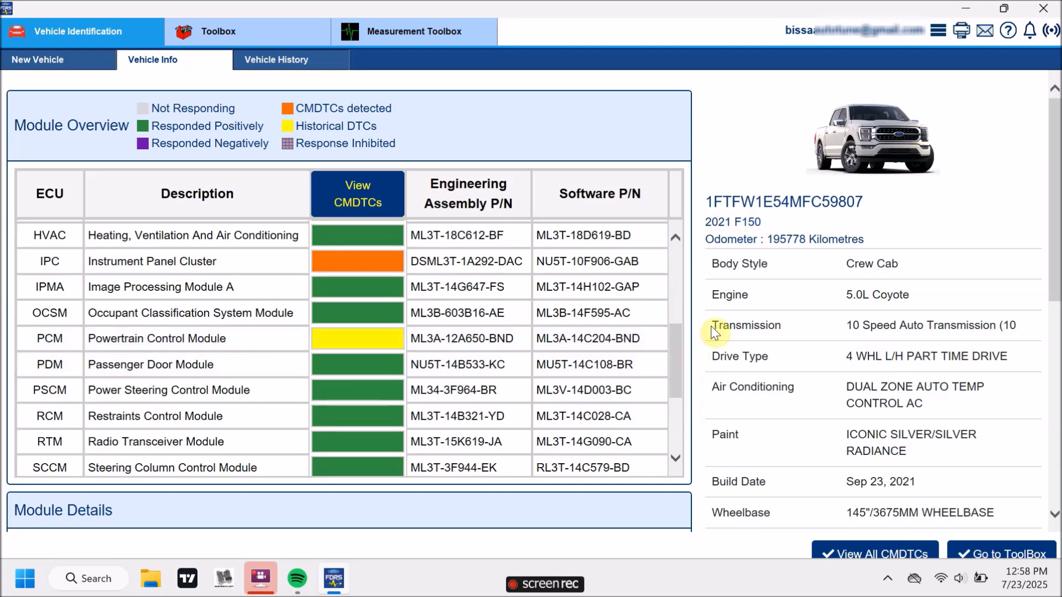
scroll(1056, 285, "down", 3)
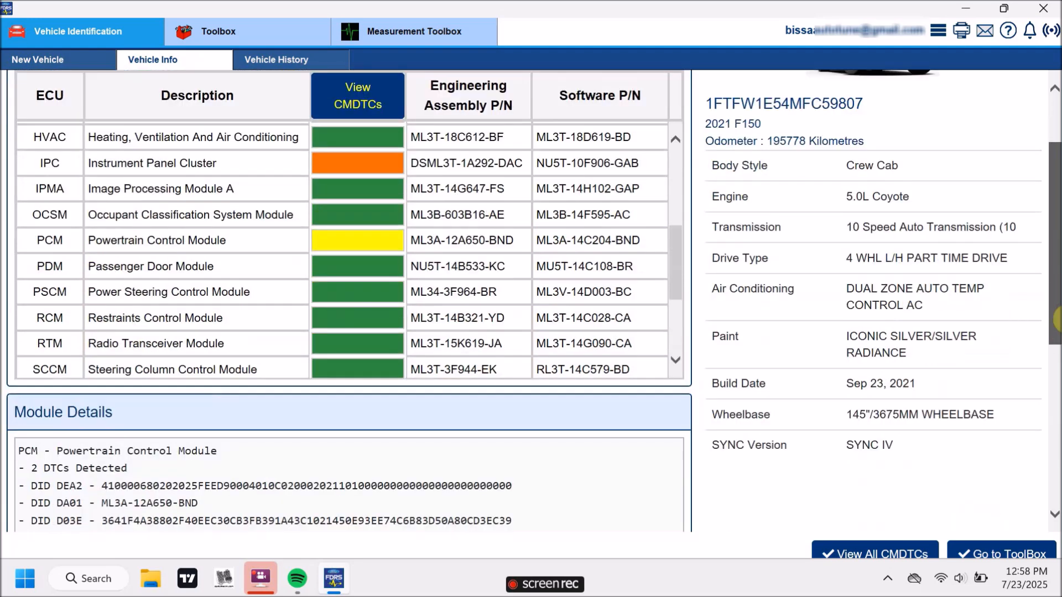
Open the list of all CMDTCs and review the trouble codes reported across the modules
left_click(848, 553)
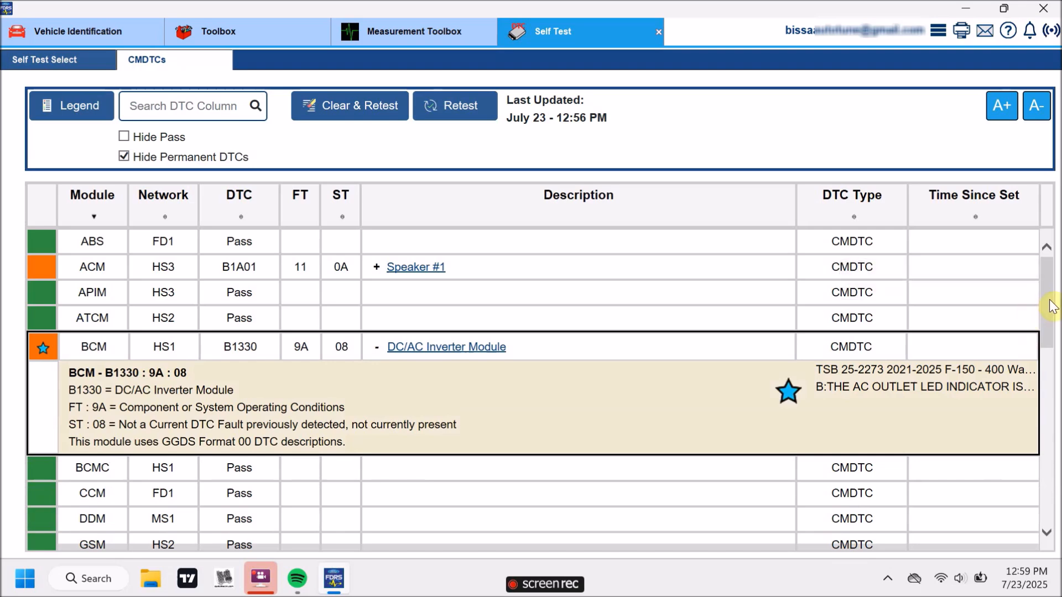
left_click_drag(1050, 307, 1054, 420)
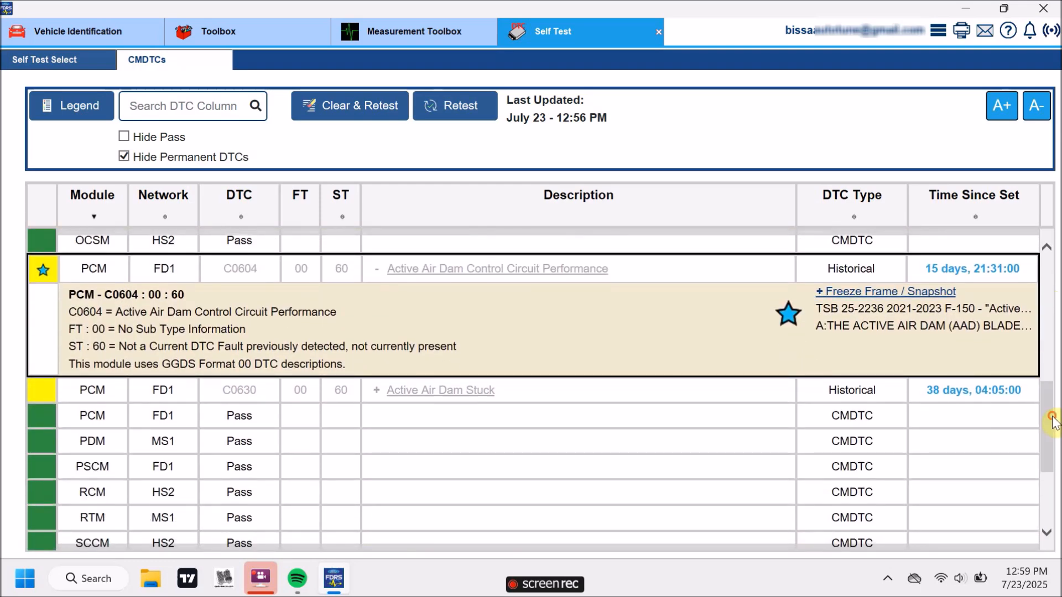
left_click_drag(1046, 408, 1057, 259)
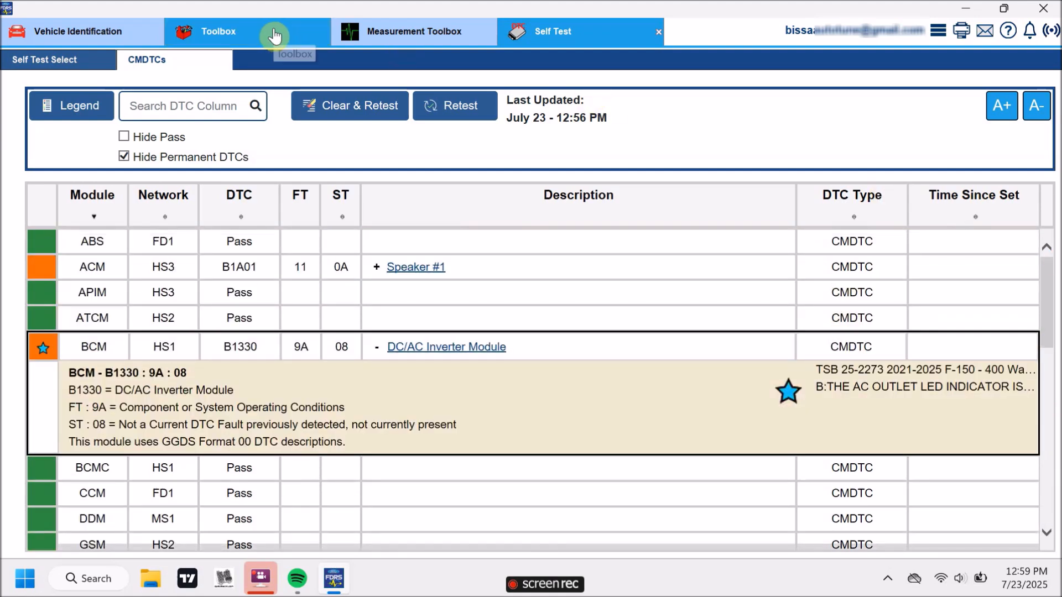
Download and run PCM - Passive Anti-Theft System (PATS) Programming from the Toolbox
left_click(249, 35)
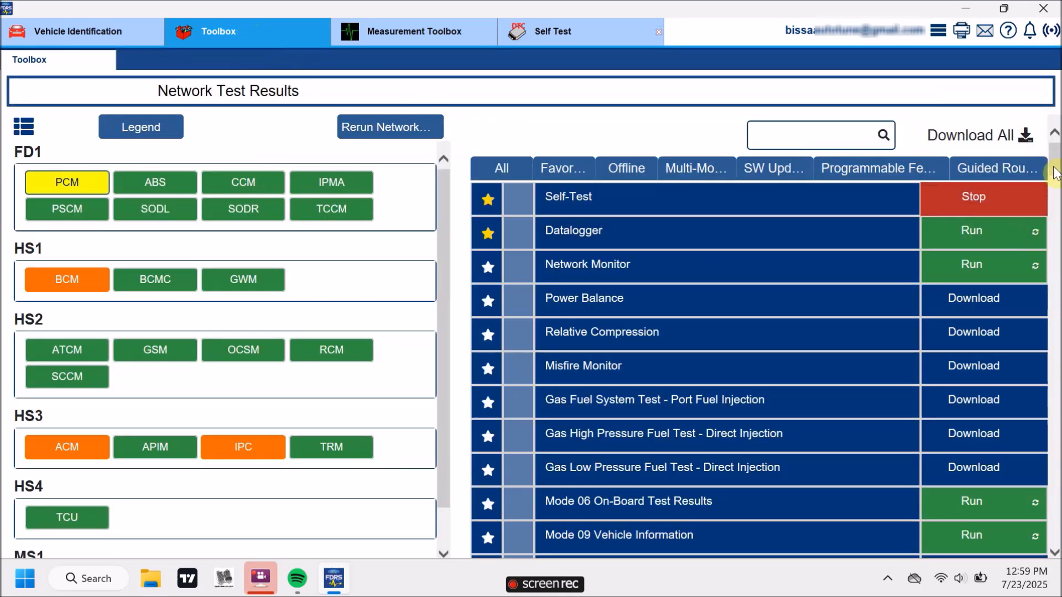
left_click_drag(1055, 166, 1057, 232)
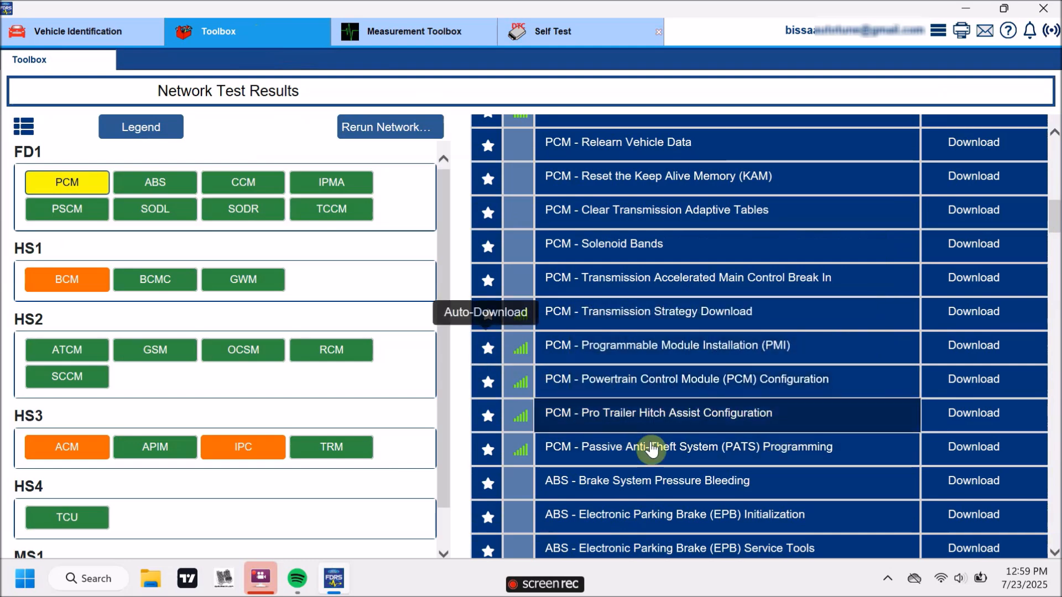
left_click(975, 448)
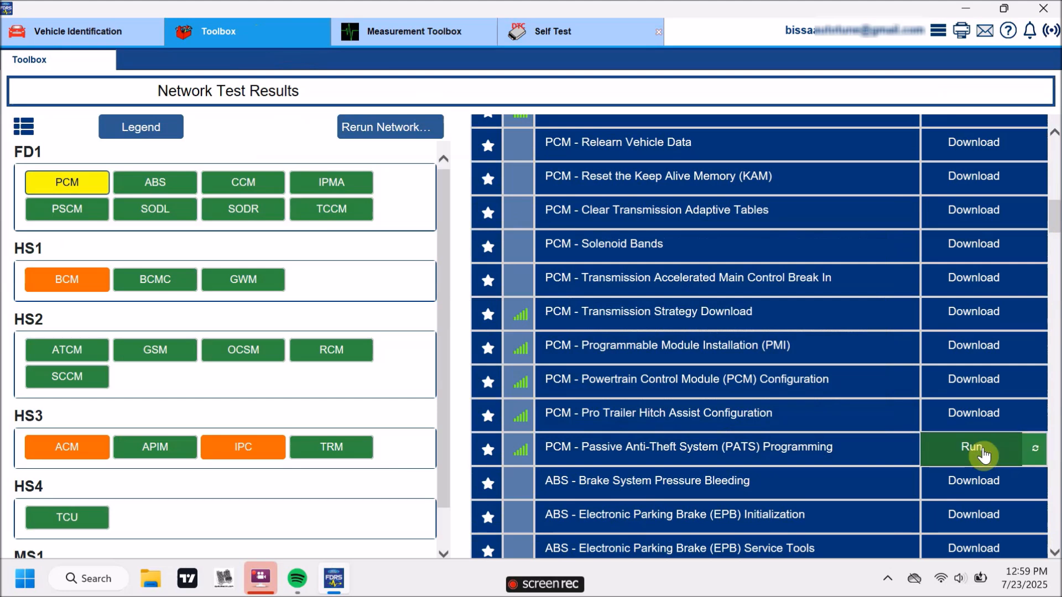
left_click(983, 455)
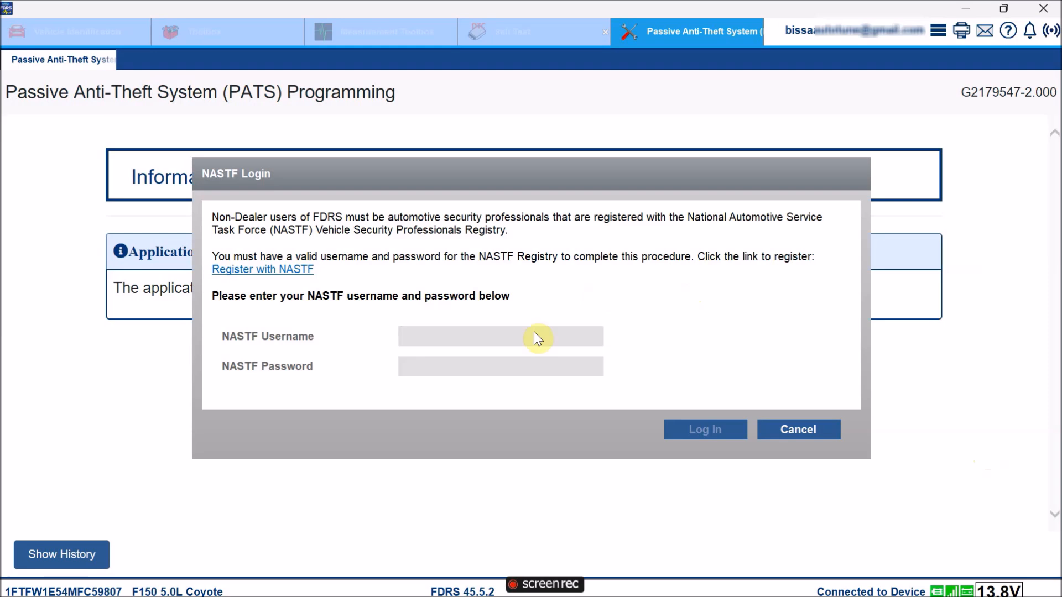
Log in to the NASTF registry by entering the NASTF username and password
key("Tab")
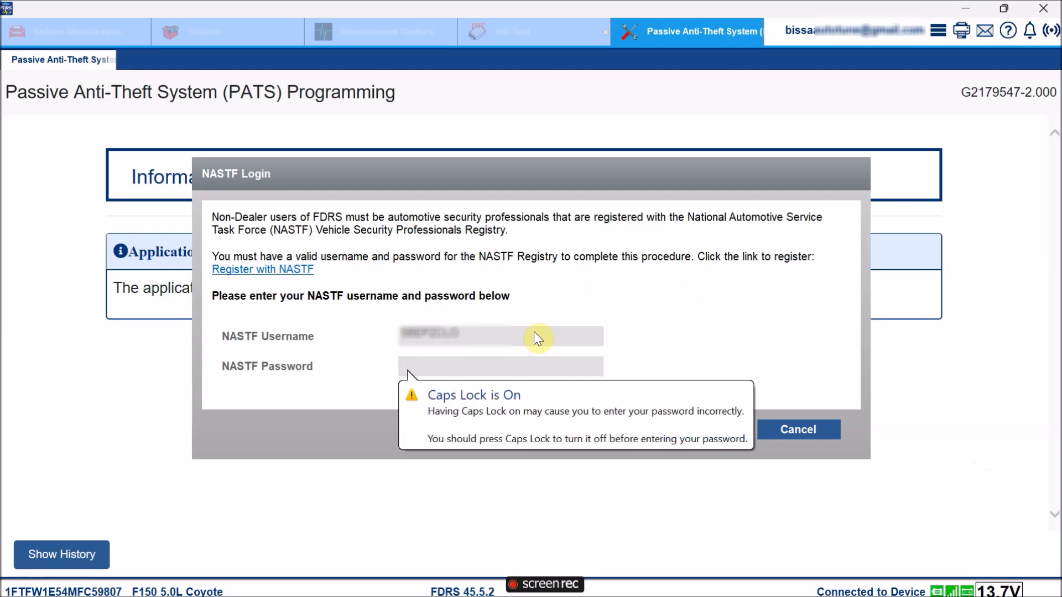
key("Caps_Lock")
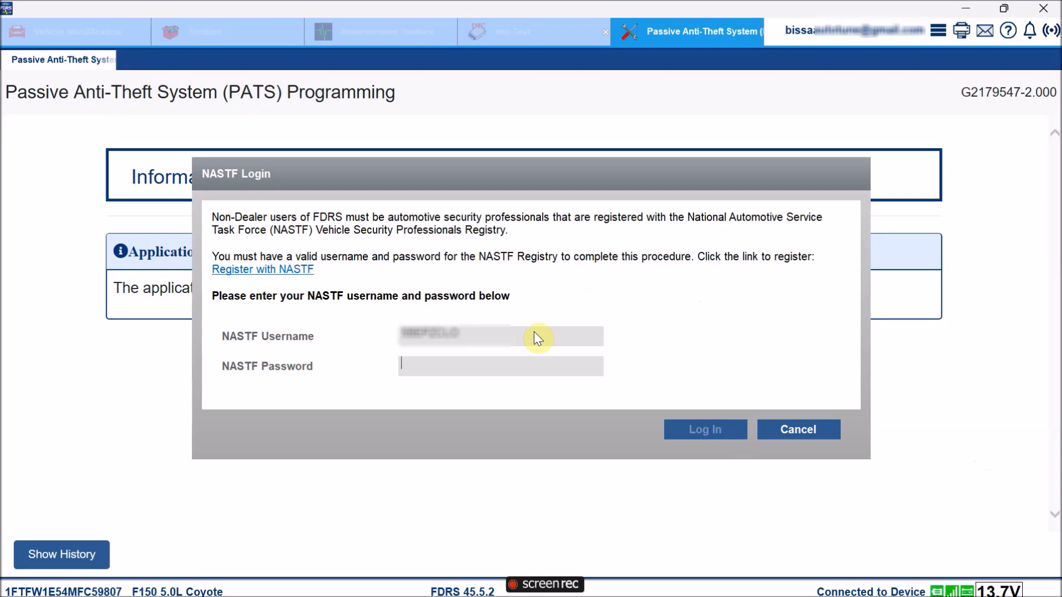
type("•••••••")
left_click(684, 429)
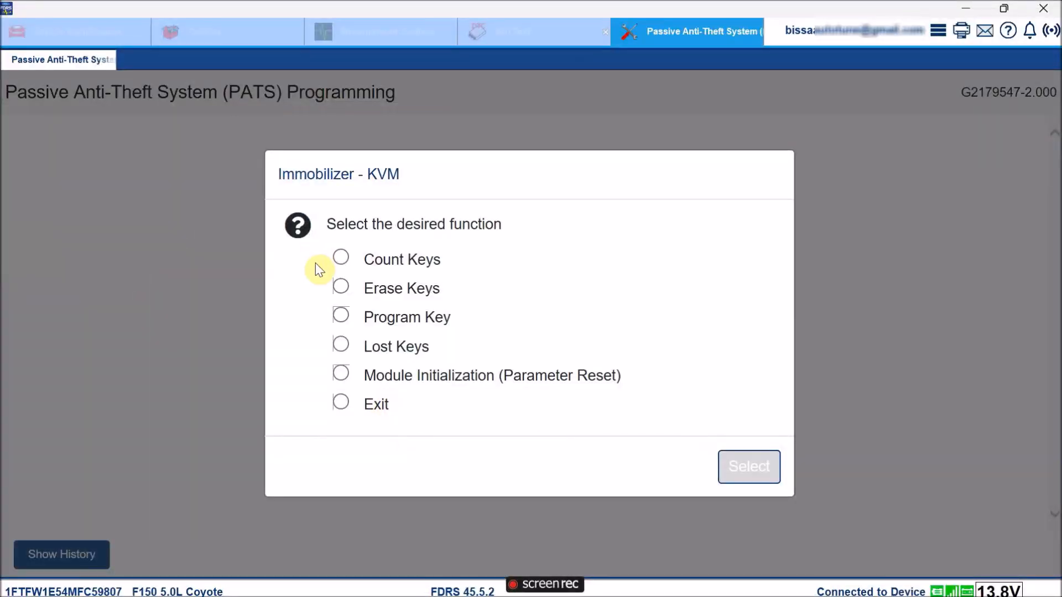
Run the Program Key function with the new key placed on the backup transceiver, and acknowledge the key programming messages
left_click(341, 316)
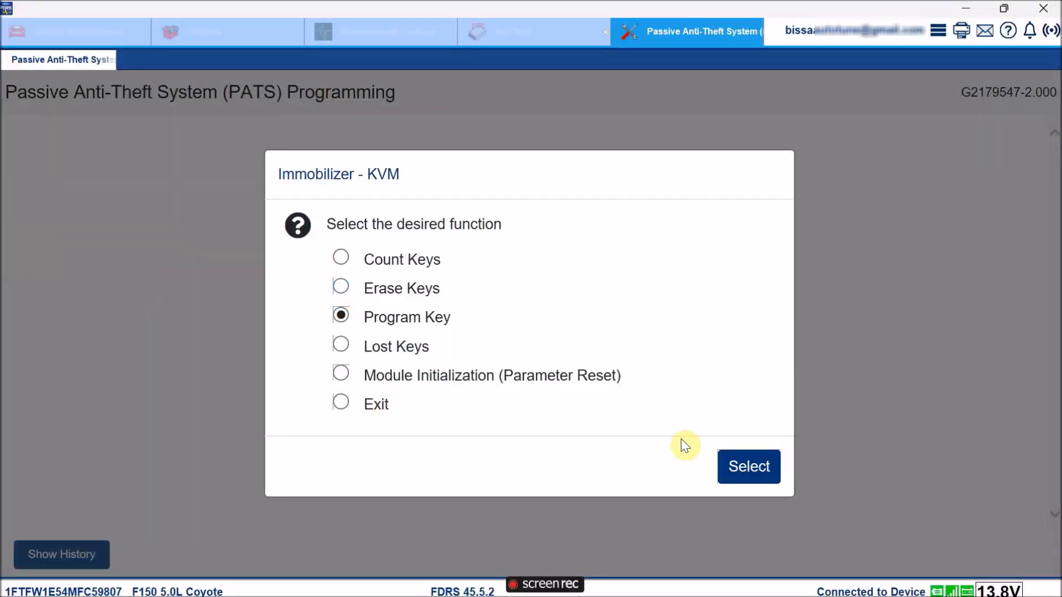
left_click(744, 465)
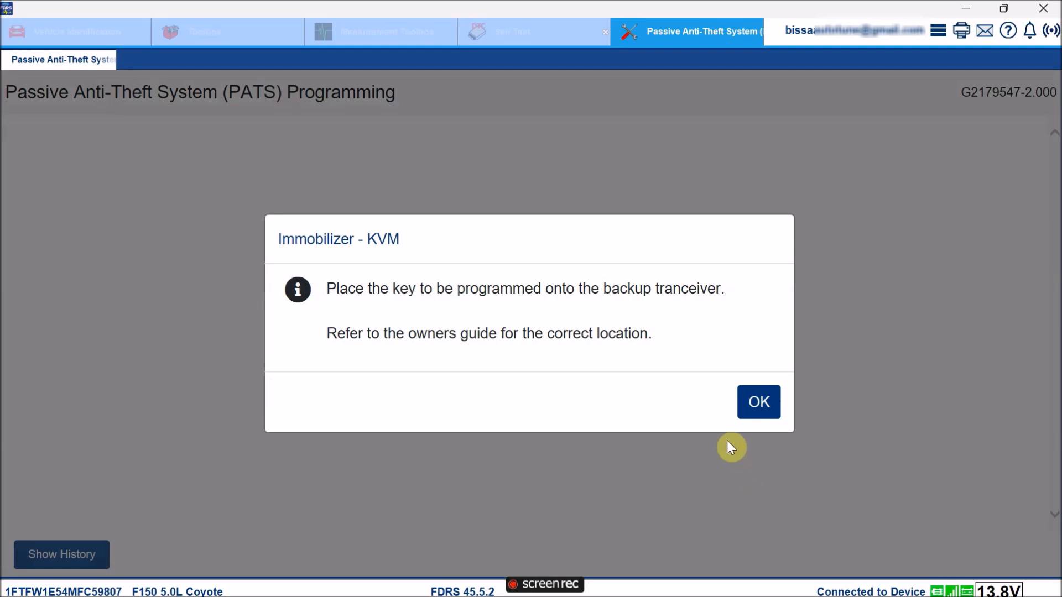
left_click(757, 404)
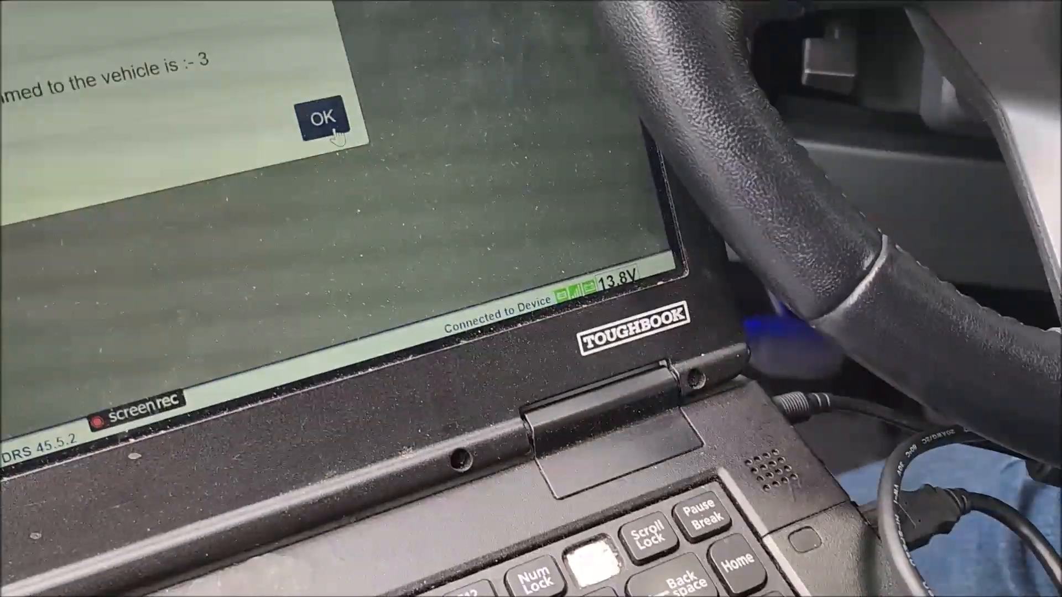
left_click(332, 131)
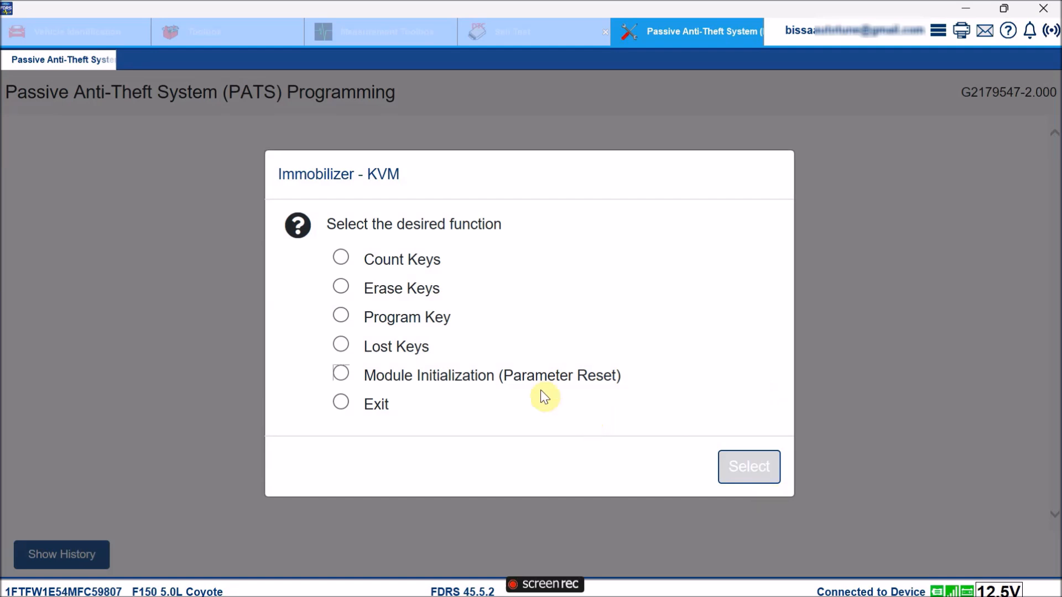
Run the Erase Keys function, agree to erase all of the vehicle's keys, and acknowledge the completion message
left_click(366, 288)
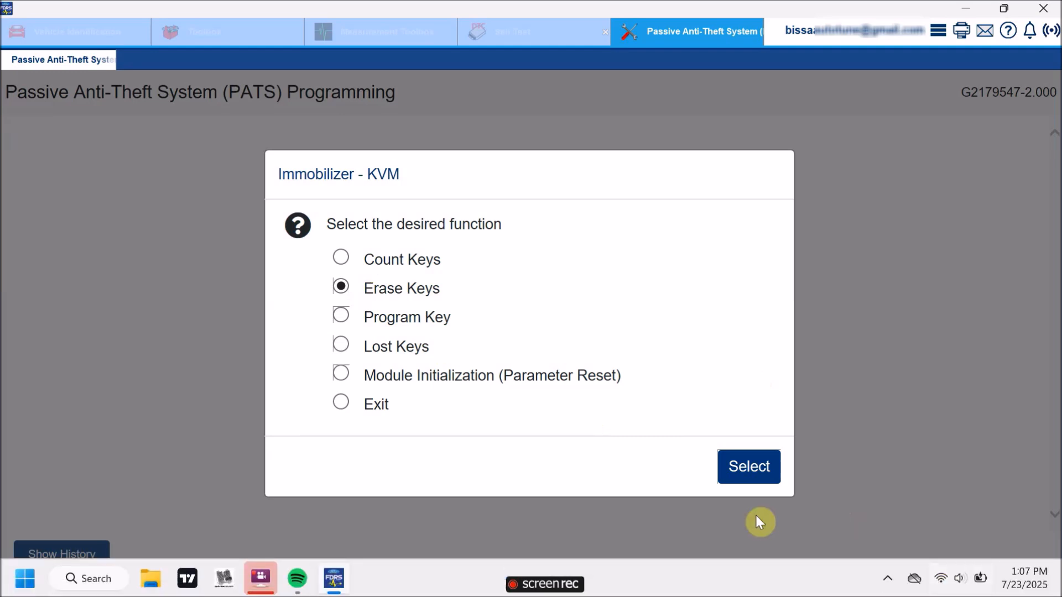
left_click(735, 469)
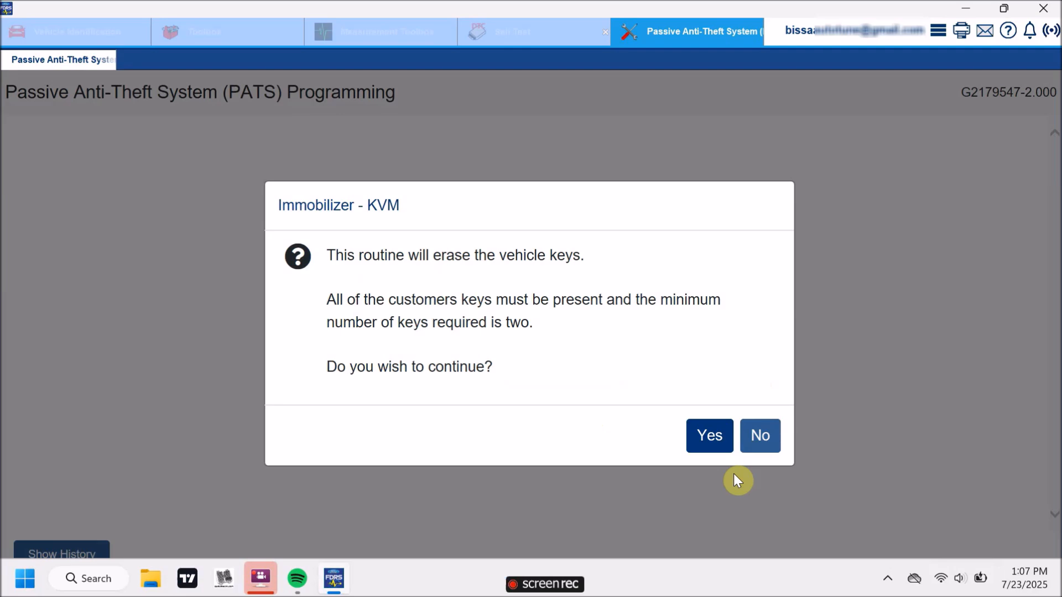
left_click(707, 435)
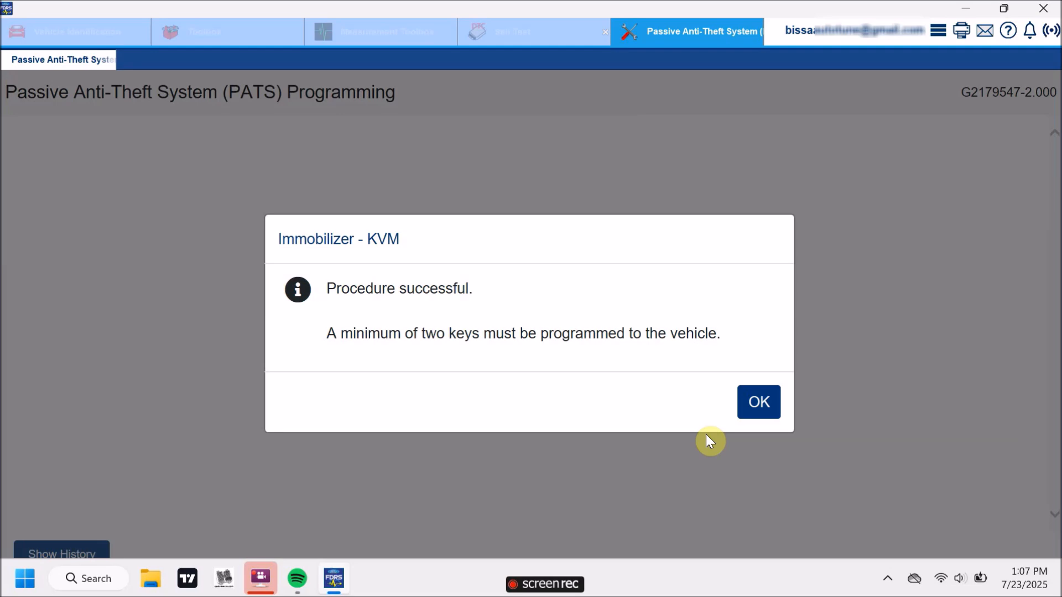
left_click(759, 403)
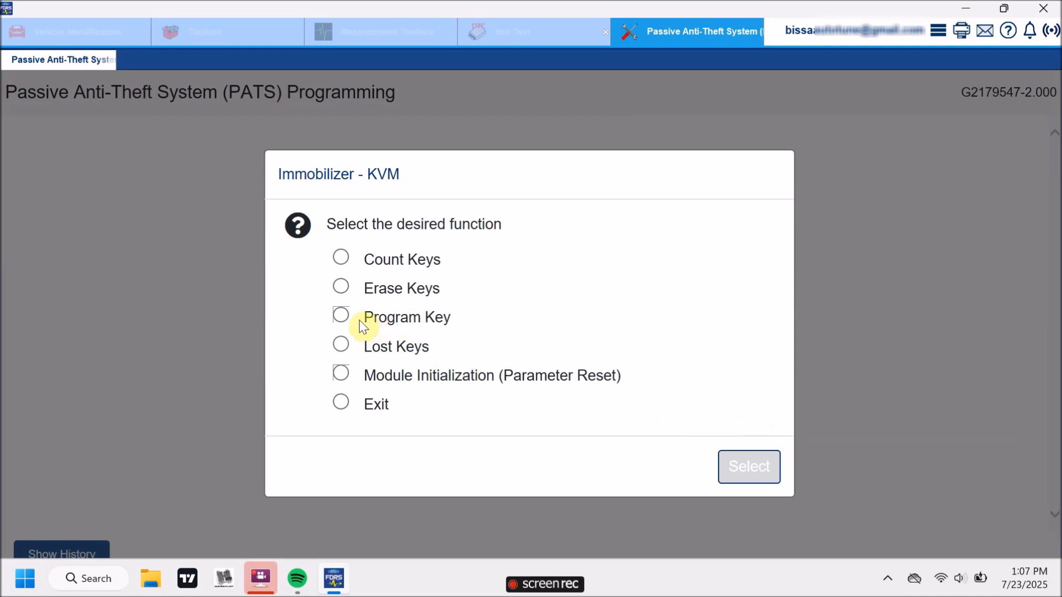
Run the Program Key function for the first key placed on the backup transceiver, and acknowledge the programmed key count message
left_click(342, 318)
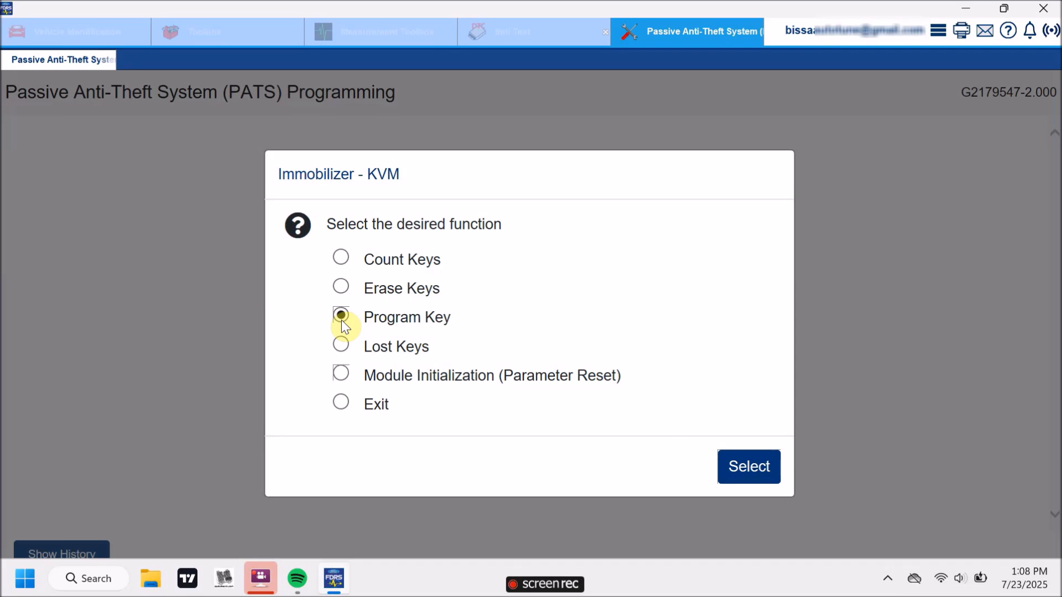
left_click(747, 467)
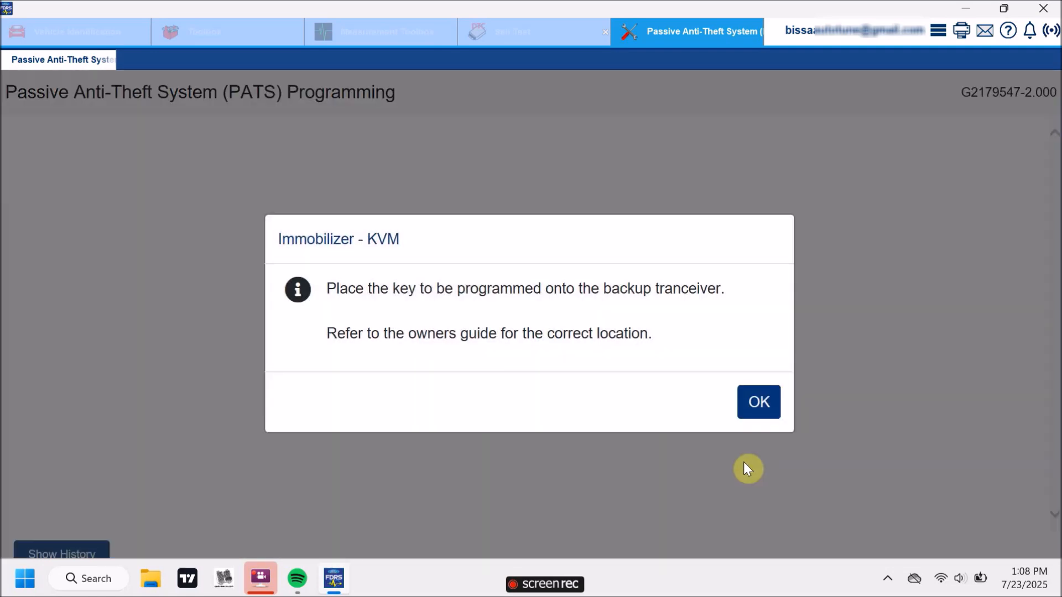
left_click(768, 409)
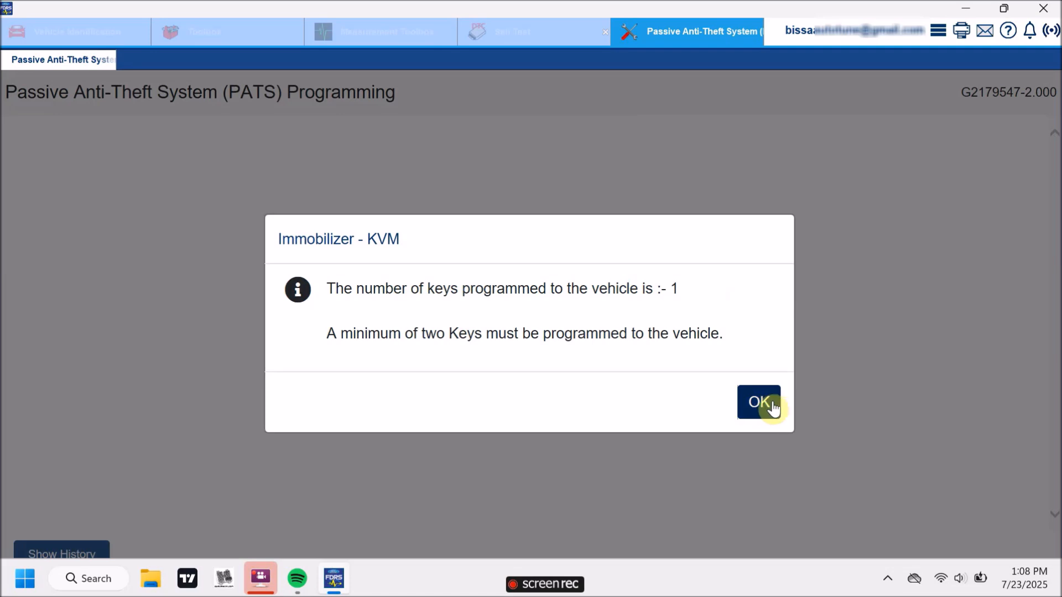
left_click(773, 409)
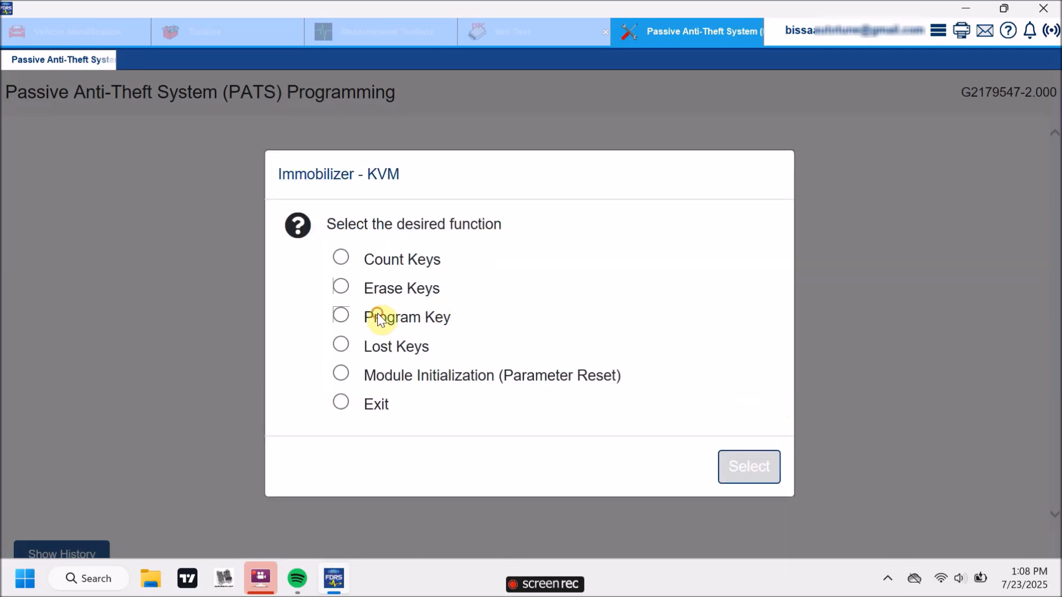
Run the Program Key function again for the second key, confirming its placement on the backup transceiver
left_click(378, 317)
left_click(742, 466)
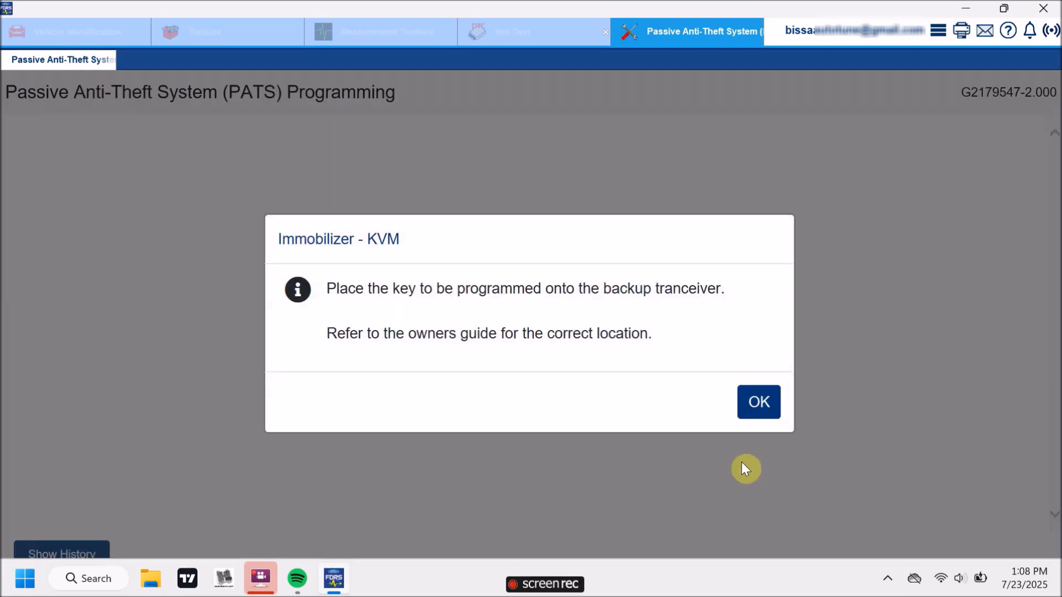
left_click(750, 408)
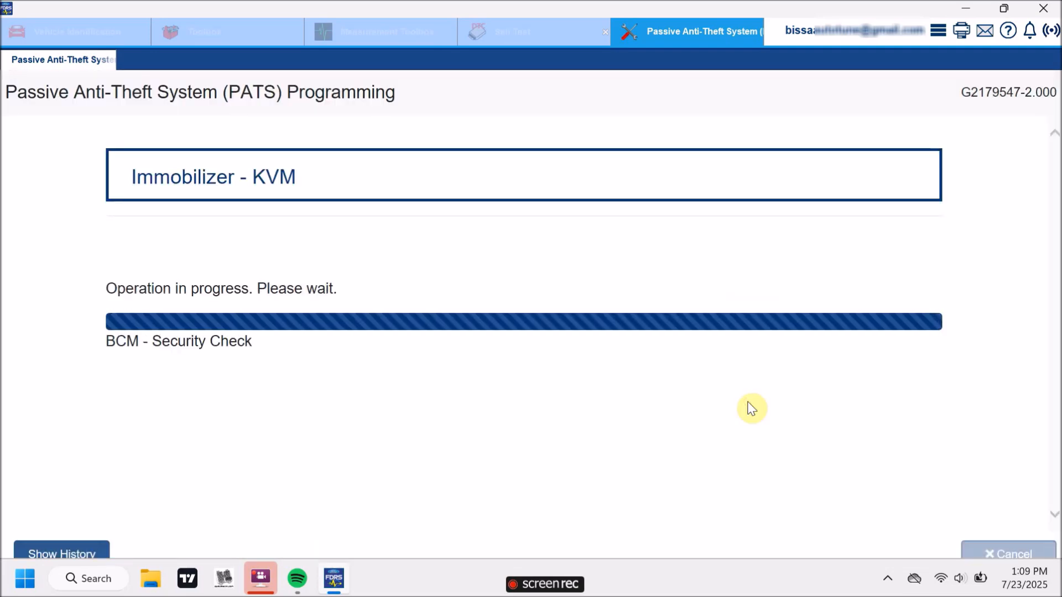